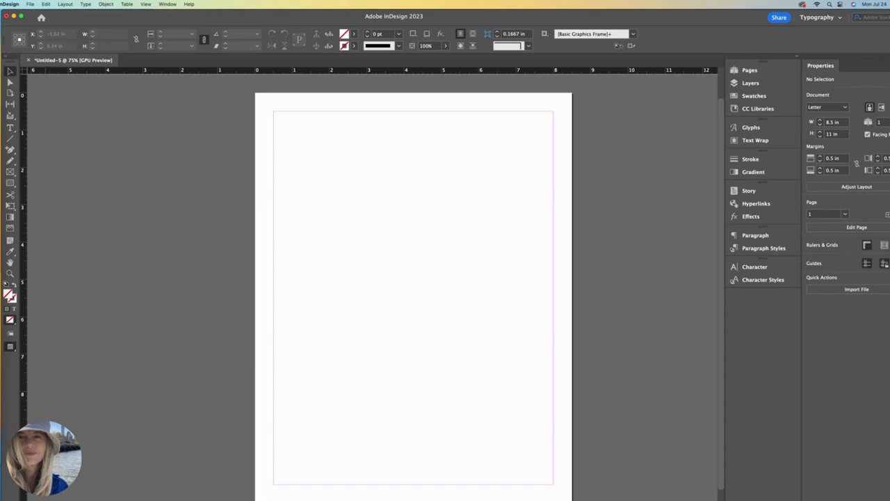
# Load the kitten image file through File > Place, ready to drop onto the page
pyautogui.click(31, 5)
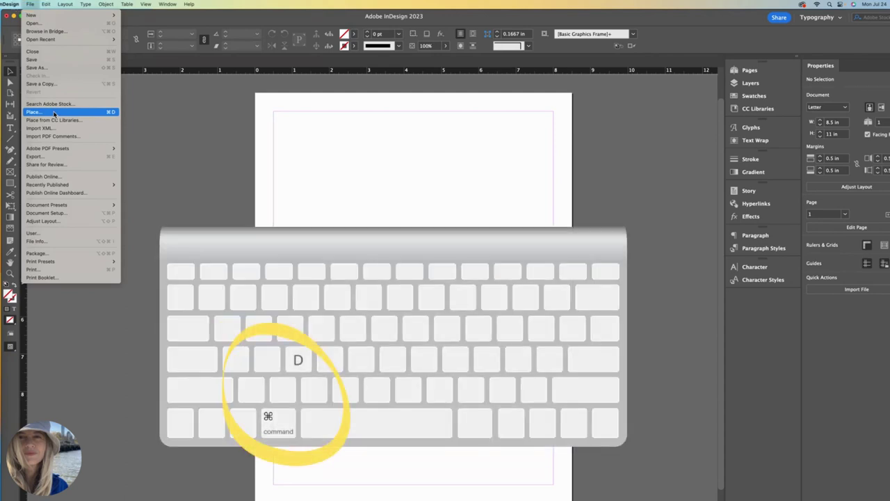
pyautogui.click(54, 113)
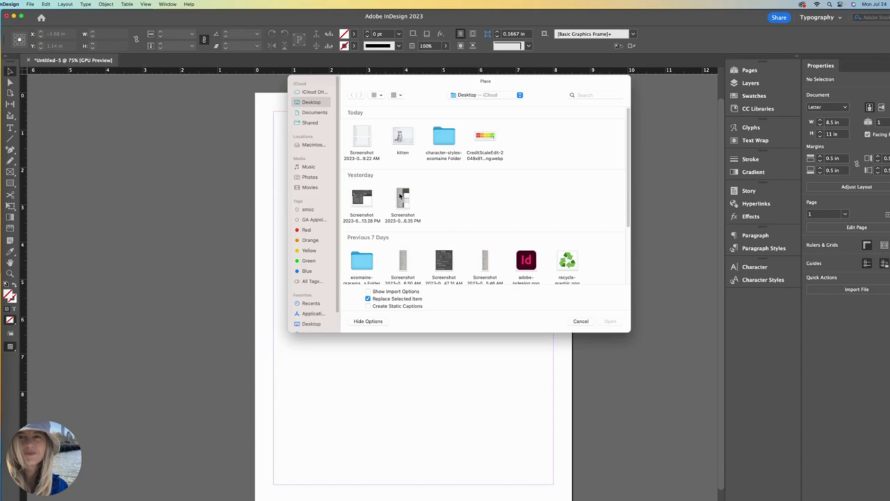
pyautogui.click(406, 141)
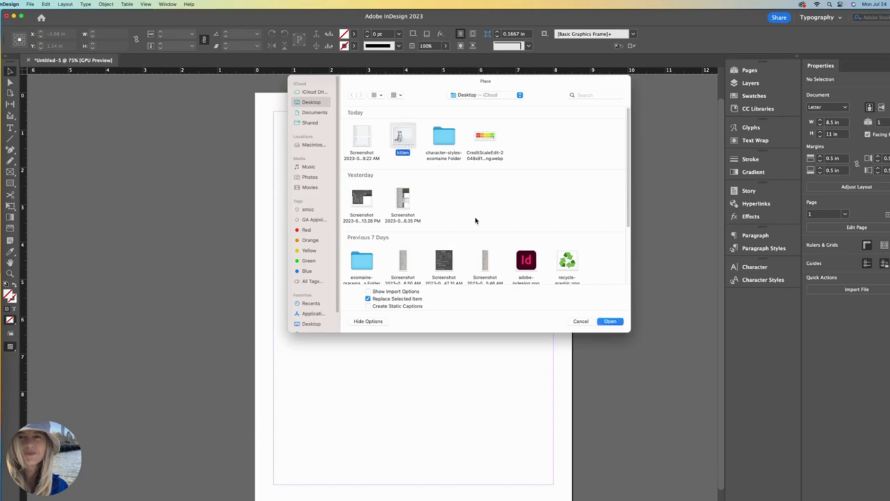
pyautogui.click(610, 321)
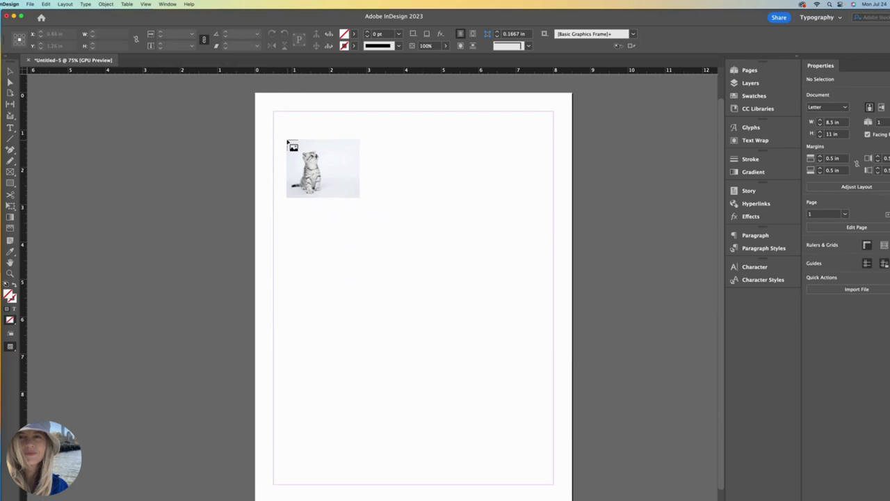
# Place the kitten photo at full 16.17 × 12.96 in size near the top-left margin and zoom out
pyautogui.click(287, 140)
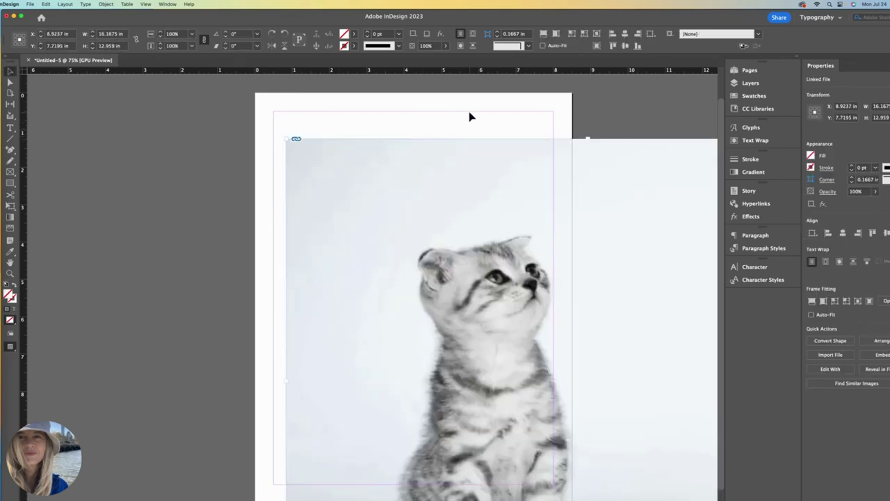
pyautogui.press('super+minus')
pyautogui.press('super+minus')
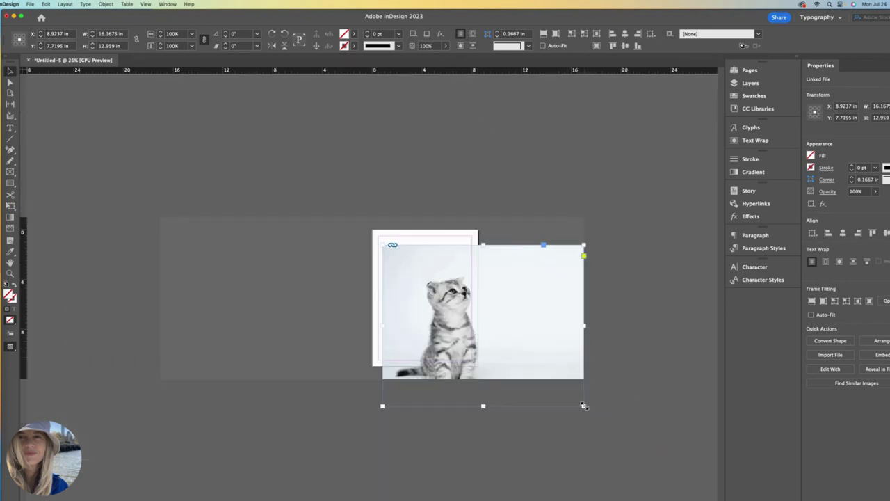
# Crop the kitten frame to 6.61 × 6.86 in within the margins and reposition the kitten inside it
pyautogui.moveTo(584, 406); pyautogui.dragTo(460, 312)
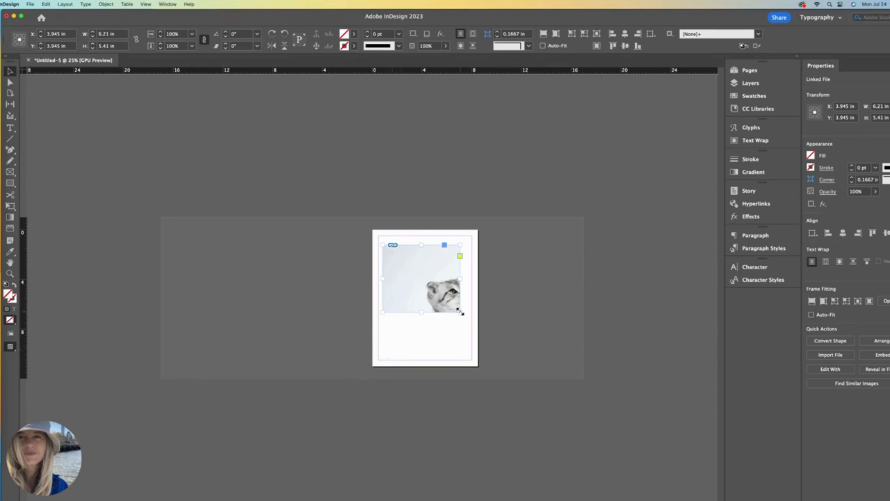
pyautogui.moveTo(460, 311); pyautogui.dragTo(523, 390)
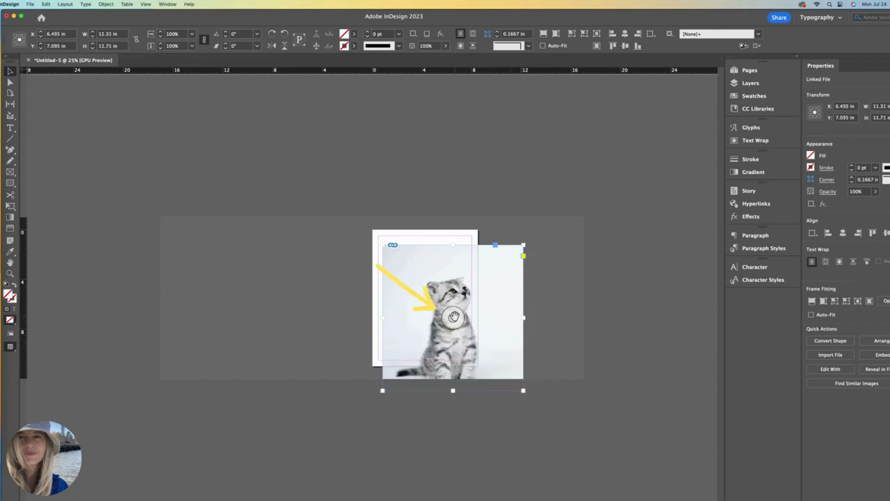
pyautogui.moveTo(454, 317); pyautogui.dragTo(471, 326)
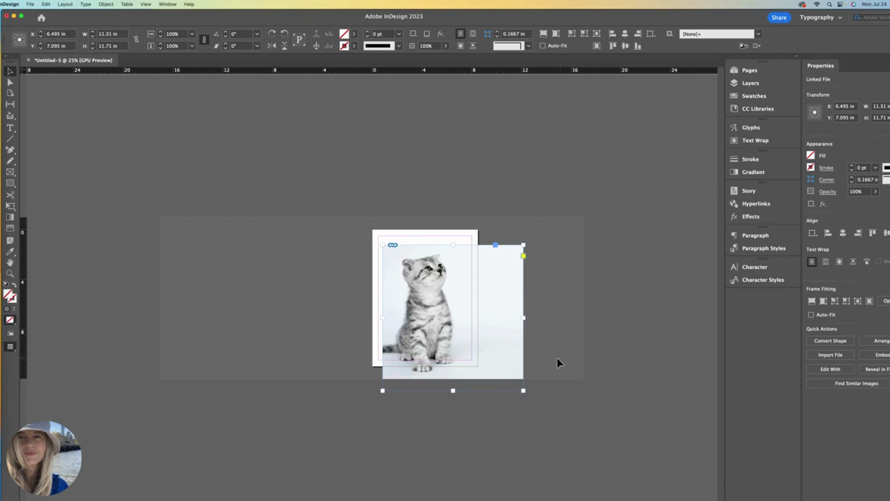
pyautogui.moveTo(523, 390); pyautogui.dragTo(469, 330)
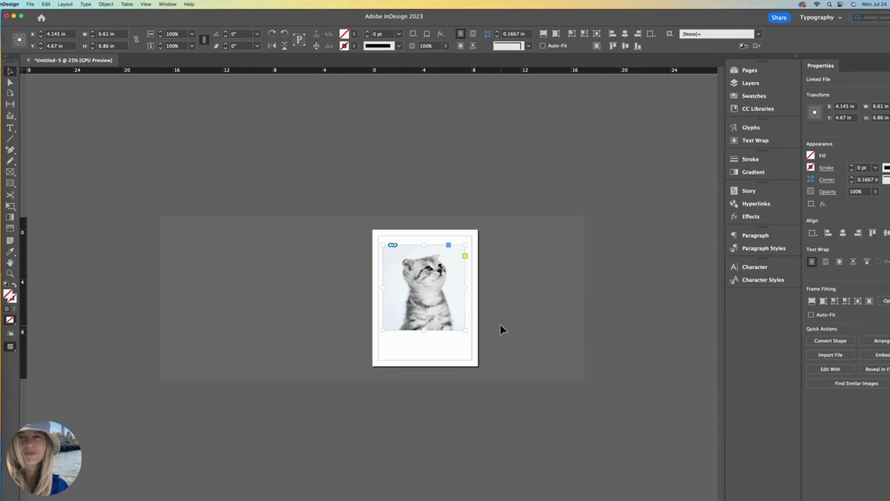
# Zoom to 50% and select the kitten picture inside its frame with the Direct Selection tool
pyautogui.click(500, 329)
pyautogui.press('super+equal')
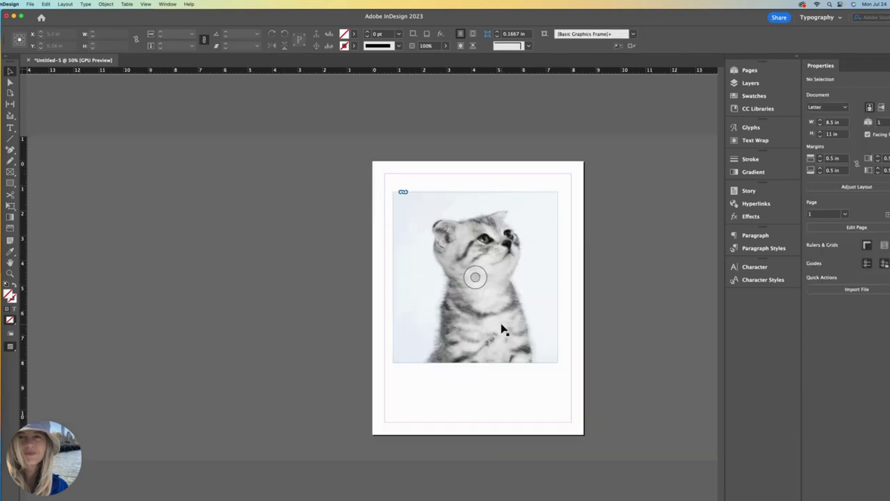
pyautogui.click(10, 83)
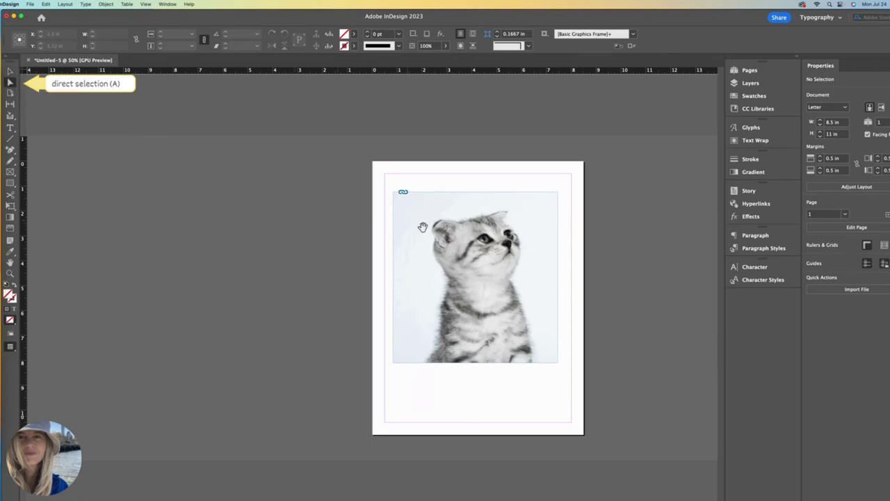
pyautogui.click(470, 256)
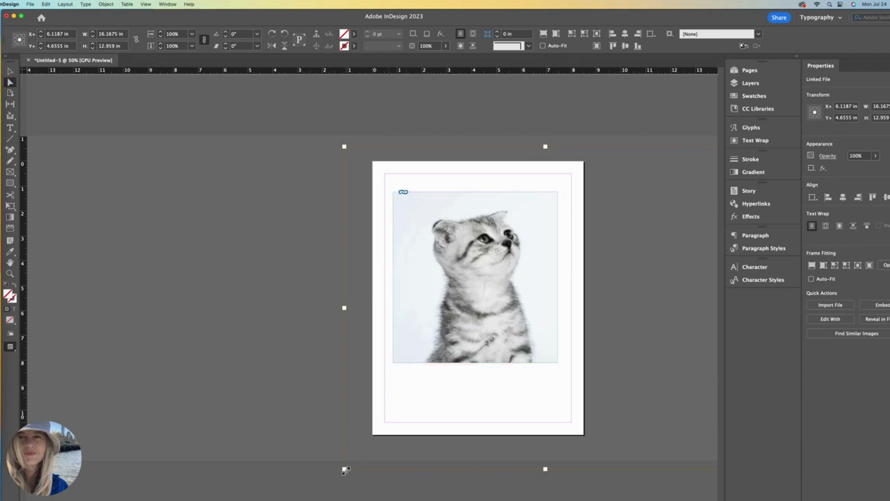
# Scale the kitten picture down proportionally, undoing a distorted attempt, and reposition it in the frame
pyautogui.moveTo(345, 469); pyautogui.dragTo(405, 338)
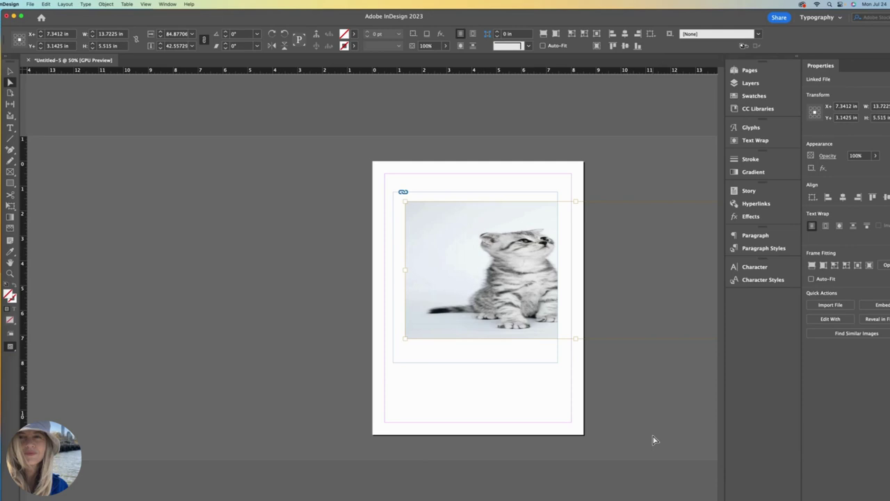
pyautogui.press('super+shift+e')
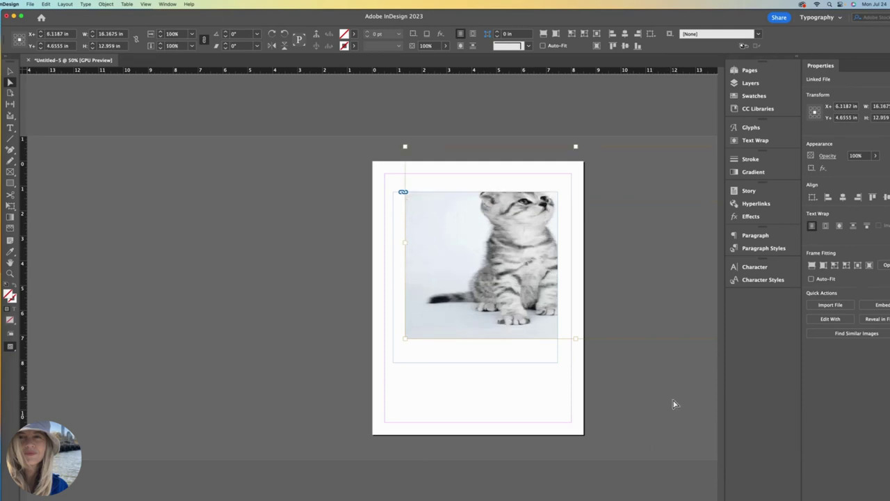
pyautogui.press('super+alt+shift+c')
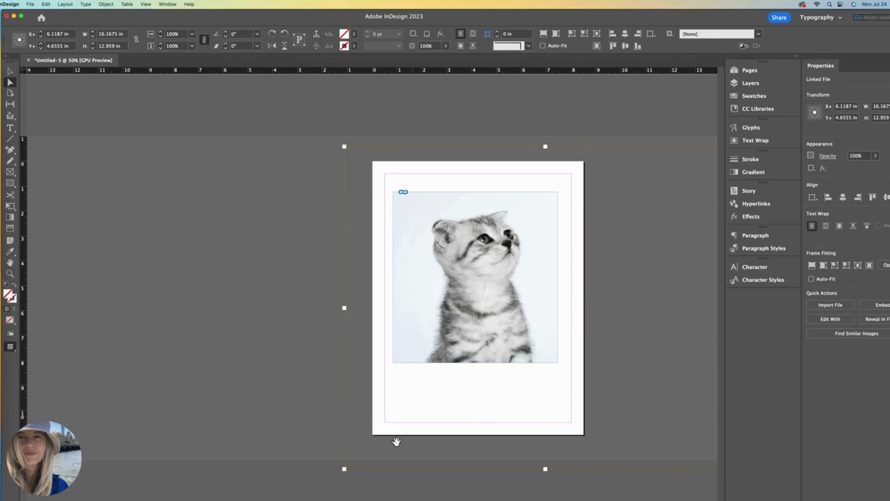
pyautogui.moveTo(342, 471); pyautogui.dragTo(473, 331)
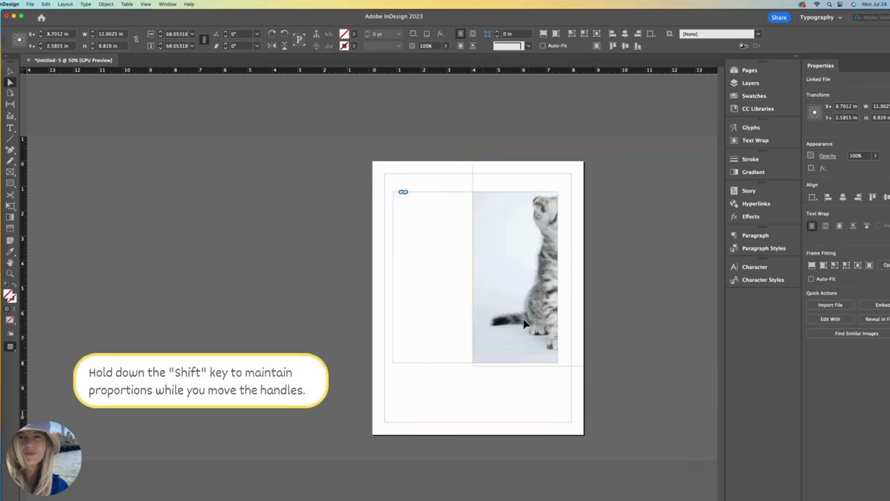
pyautogui.moveTo(528, 324); pyautogui.dragTo(452, 331)
pyautogui.click(471, 394)
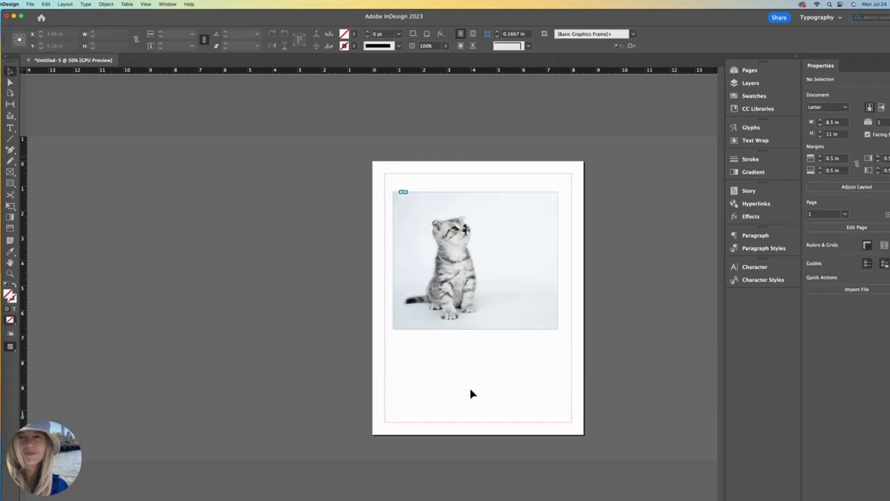
# Delete the cropped kitten frame and place the kitten photo again at full 16.17 × 12.96 in
pyautogui.click(528, 316)
pyautogui.press('Delete')
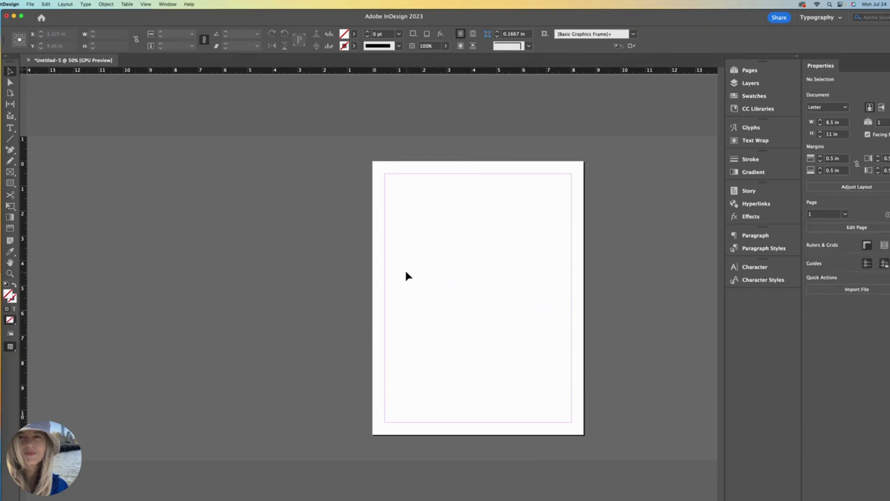
pyautogui.press('super+d')
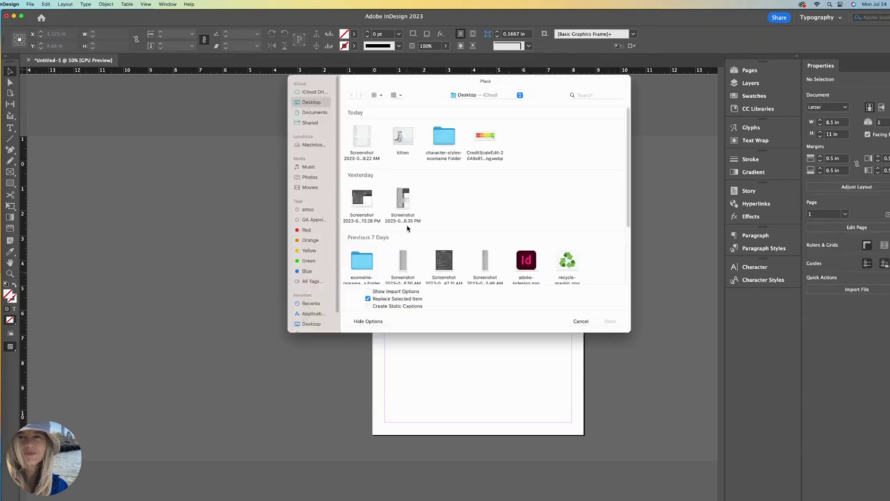
pyautogui.doubleClick(409, 144)
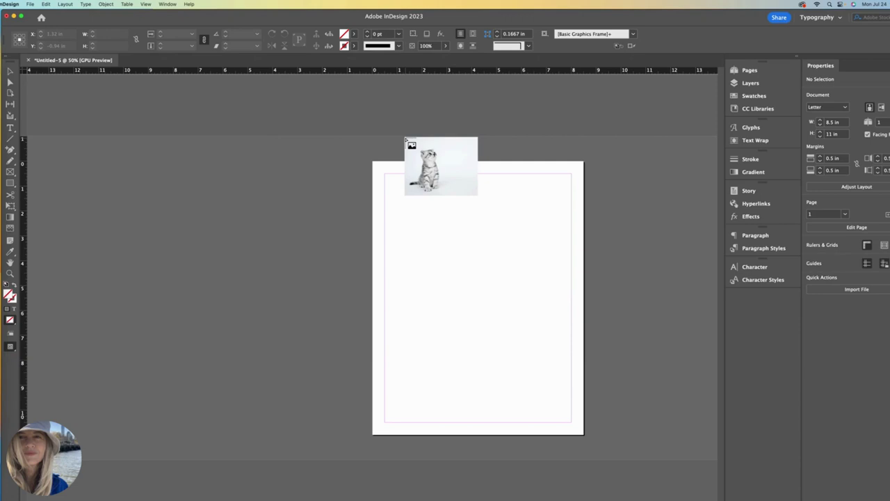
pyautogui.click(387, 179)
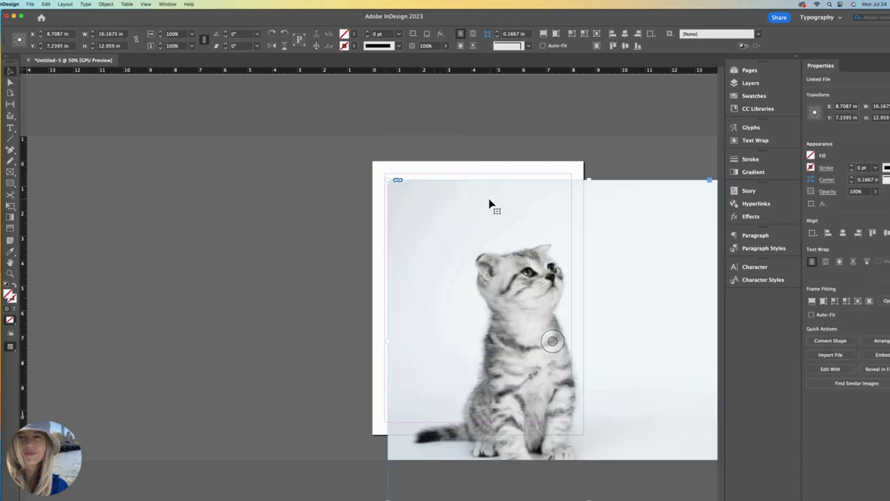
pyautogui.moveTo(490, 205); pyautogui.dragTo(444, 196)
# Shrink the kitten frame to 6.675 × 7.425 in so it sits within the letter page
pyautogui.press('super+minus')
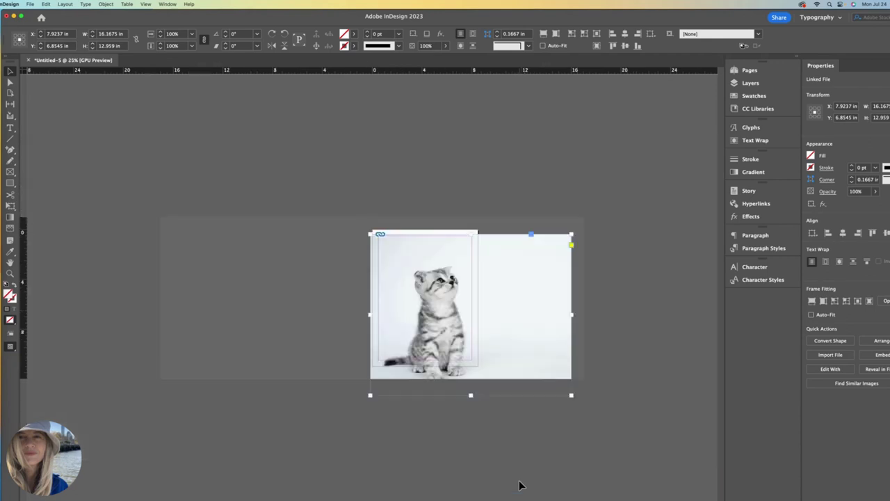
pyautogui.moveTo(572, 394); pyautogui.dragTo(475, 340)
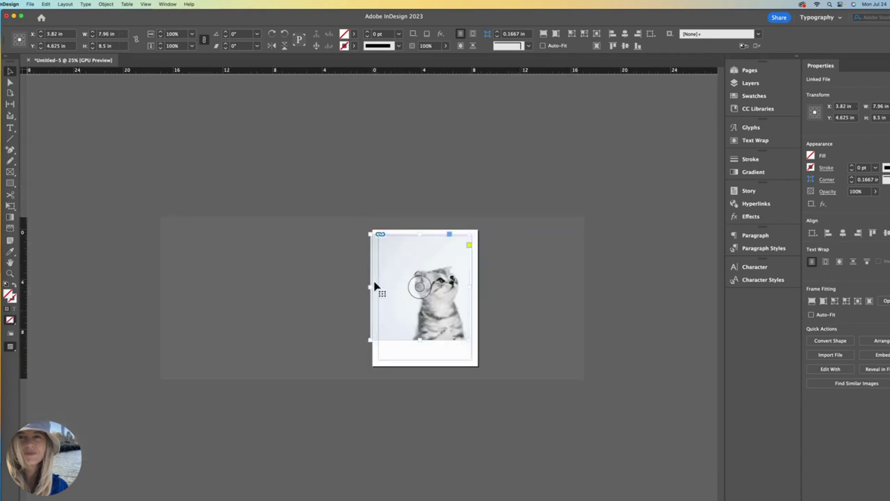
pyautogui.moveTo(370, 286); pyautogui.dragTo(386, 288)
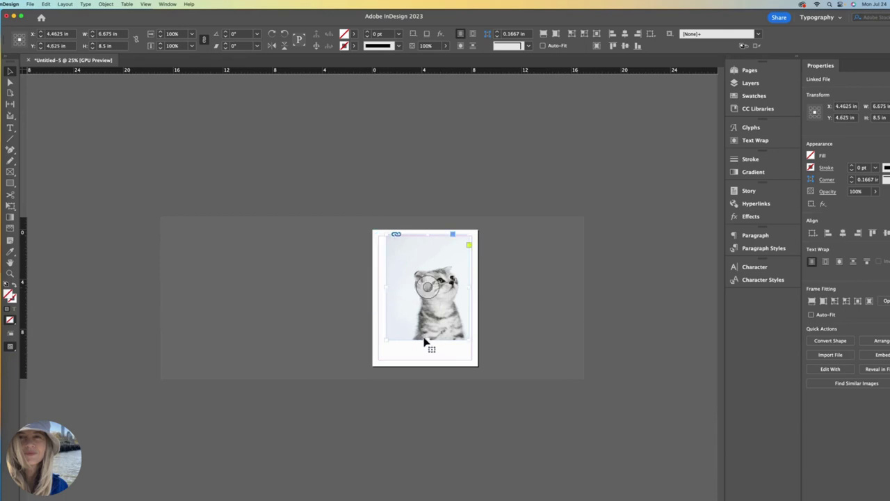
pyautogui.moveTo(424, 342); pyautogui.dragTo(430, 328)
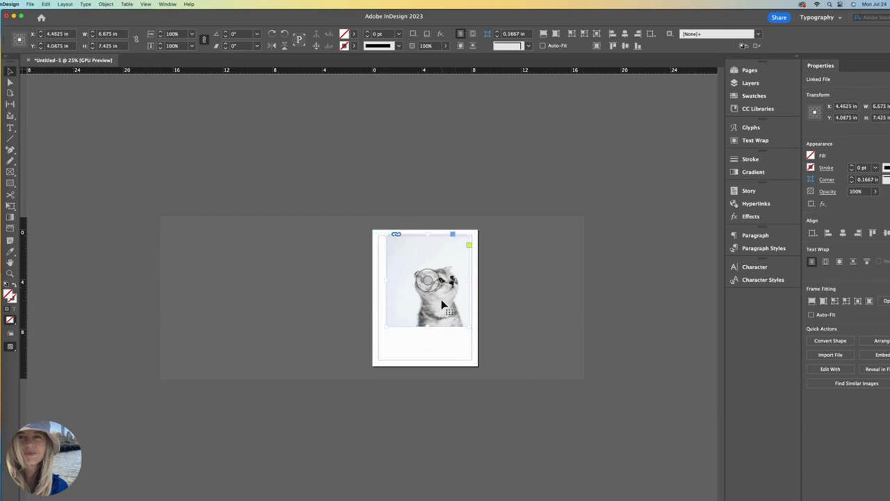
# Apply Fitting > Fit Content Proportionally, after trying and undoing Fill Frame Proportionally
pyautogui.rightClick(442, 304)
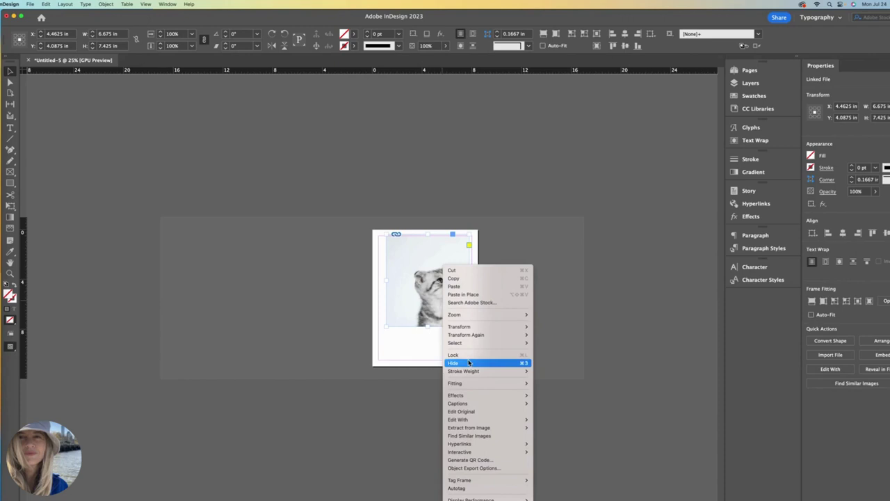
pyautogui.moveTo(474, 384)
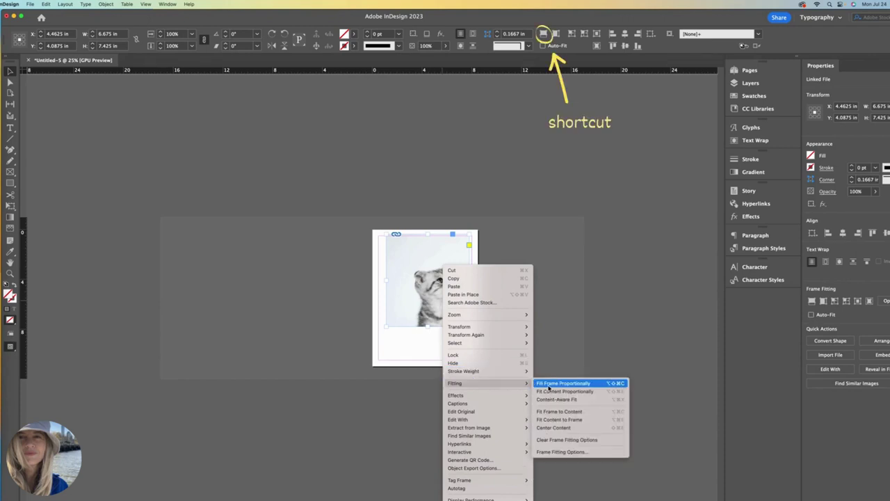
pyautogui.click(549, 383)
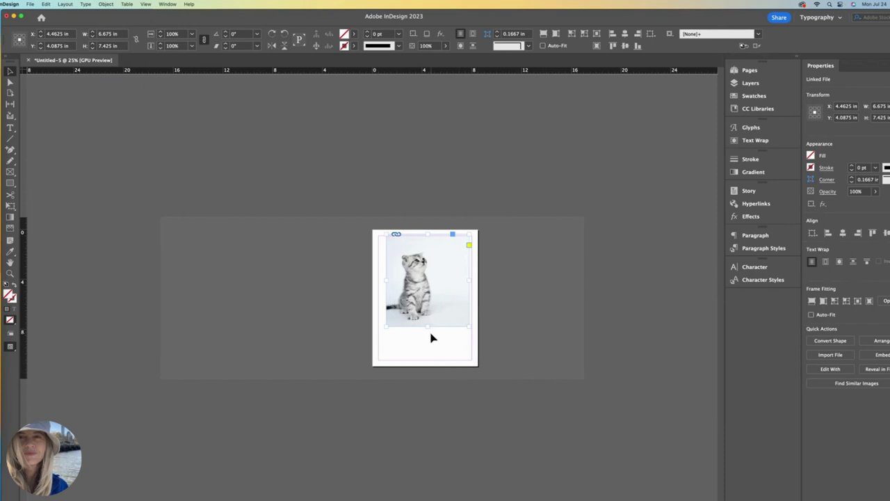
pyautogui.press('super+z')
pyautogui.press('super+z')
pyautogui.press('super+z')
pyautogui.press('super+z')
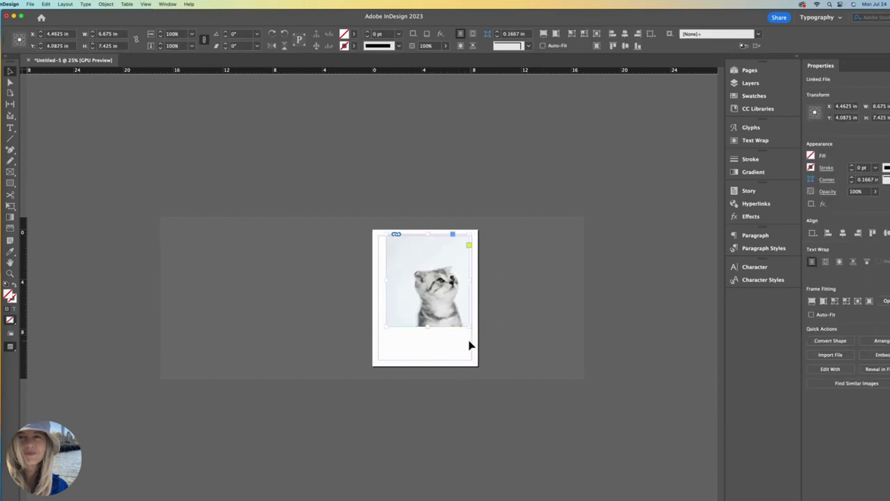
pyautogui.rightClick(450, 306)
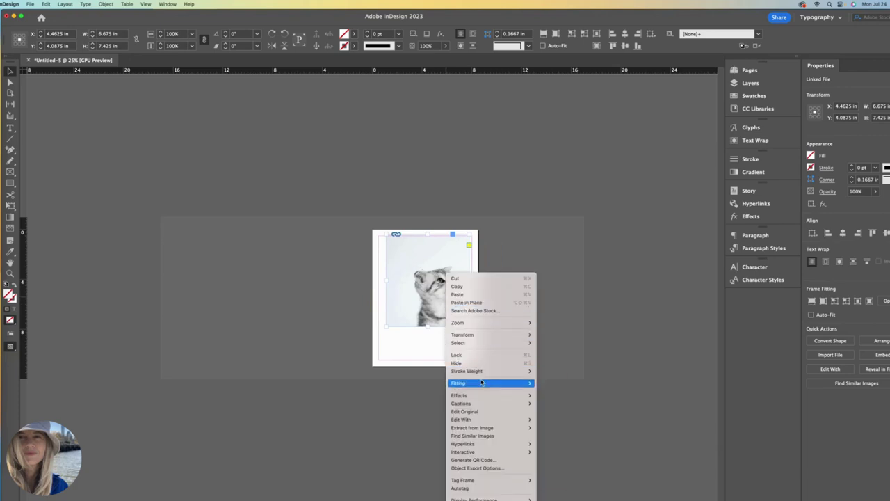
pyautogui.moveTo(485, 384)
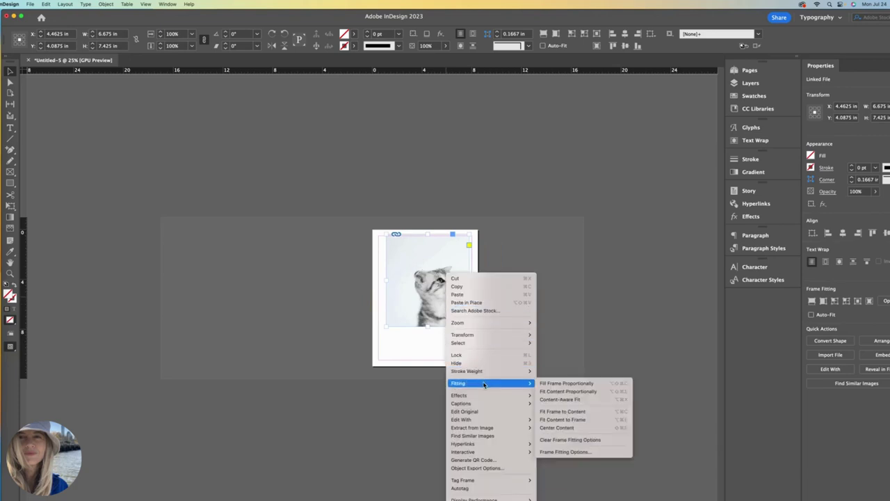
pyautogui.click(558, 391)
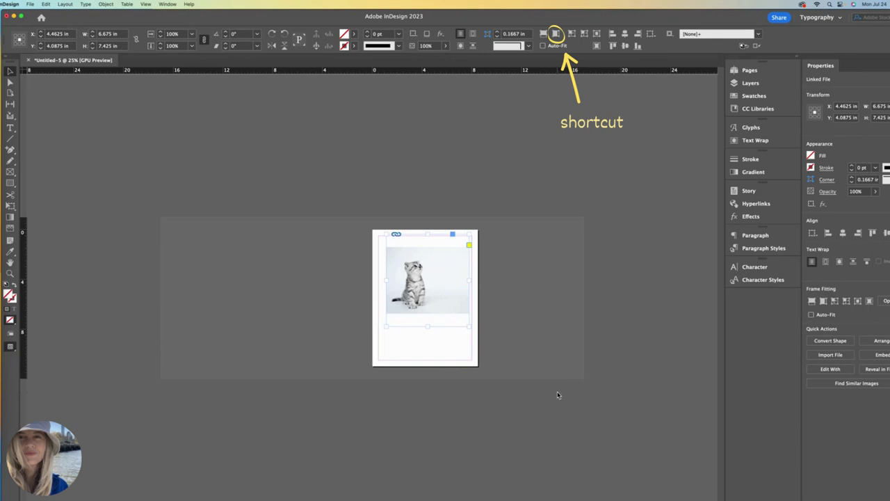
# Delete the kitten frame and re-place the kitten photo in a new 5.7701 × 4.625 in frame at the top-left margin
pyautogui.click(438, 349)
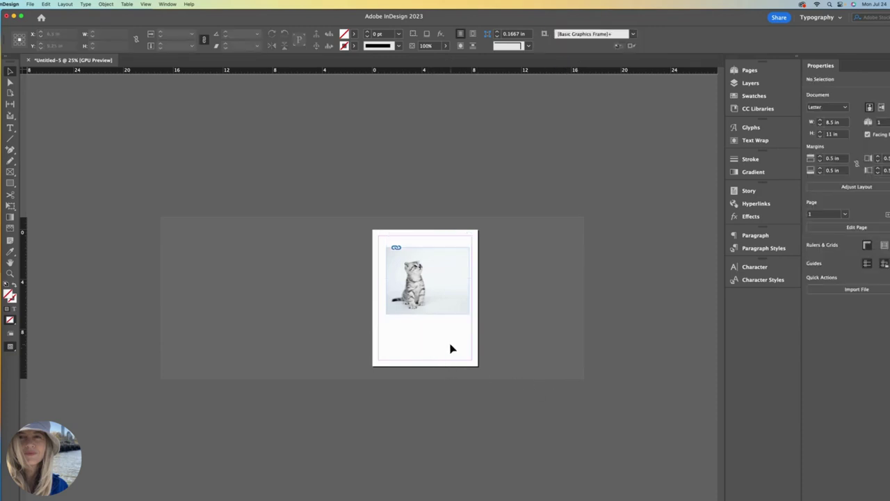
pyautogui.click(452, 297)
pyautogui.press('Delete')
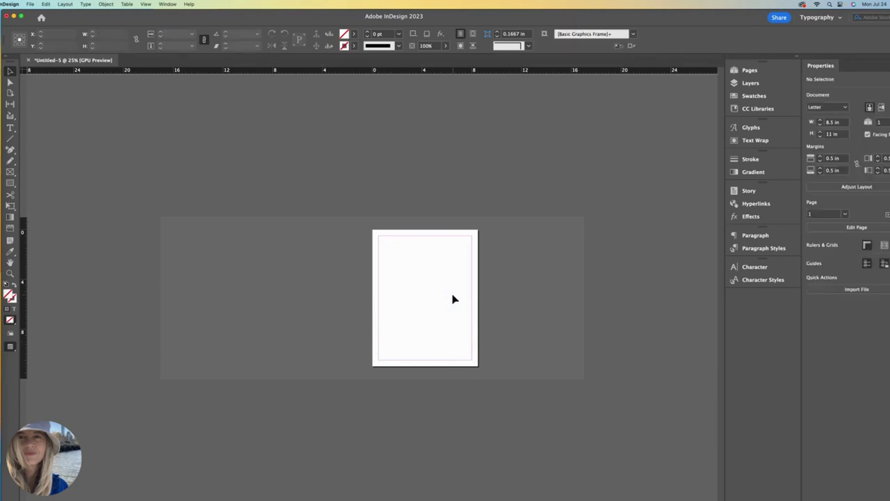
pyautogui.press('super+d')
pyautogui.doubleClick(404, 138)
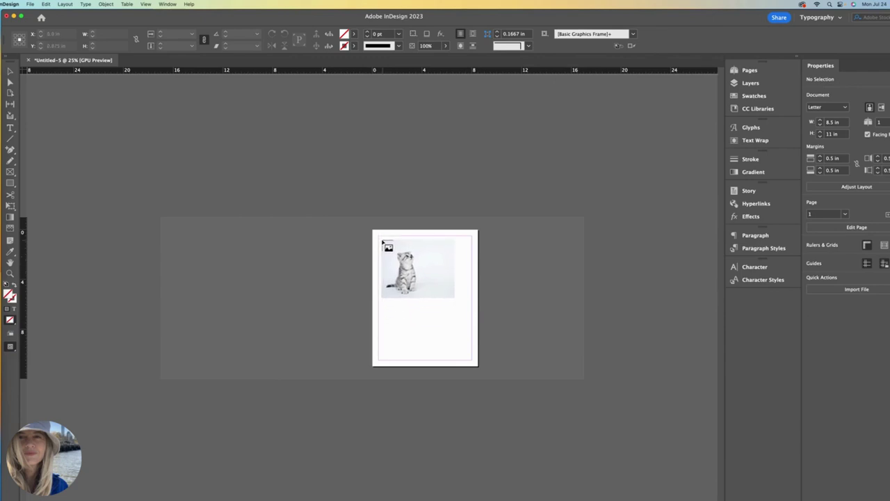
pyautogui.moveTo(382, 242); pyautogui.dragTo(416, 297)
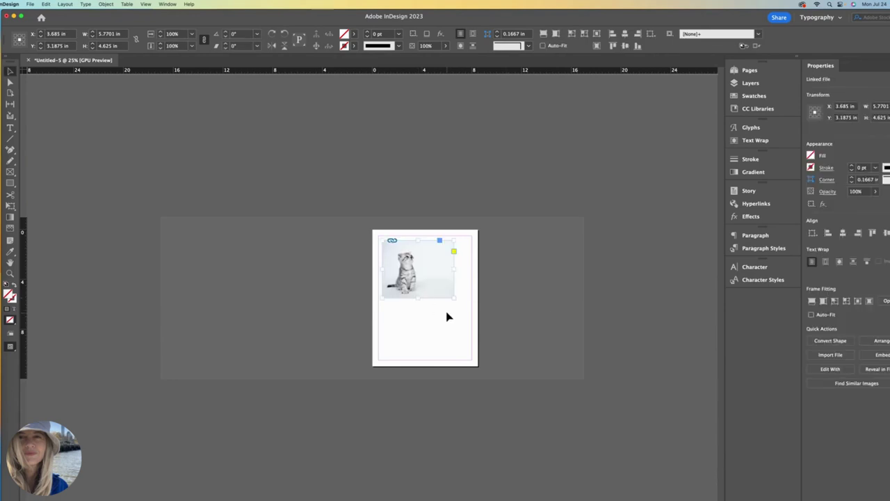
# Zoom to 75% and narrow the kitten frame to 3.45 × 4.625 in, then reselect it
pyautogui.press('super+equal')
pyautogui.press('super+equal')
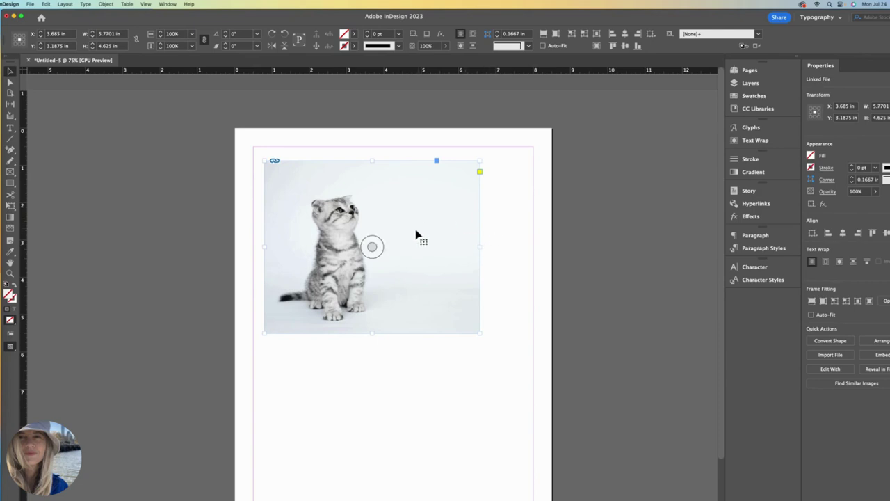
pyautogui.moveTo(482, 246); pyautogui.dragTo(394, 254)
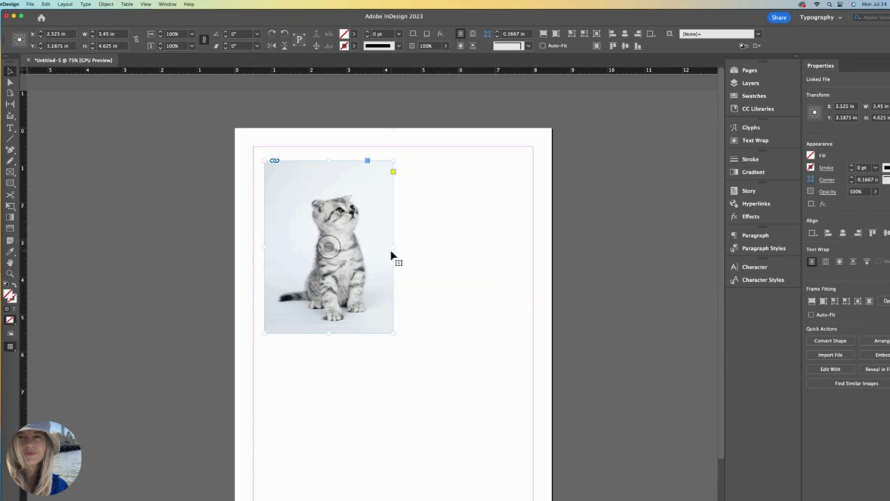
pyautogui.click(485, 429)
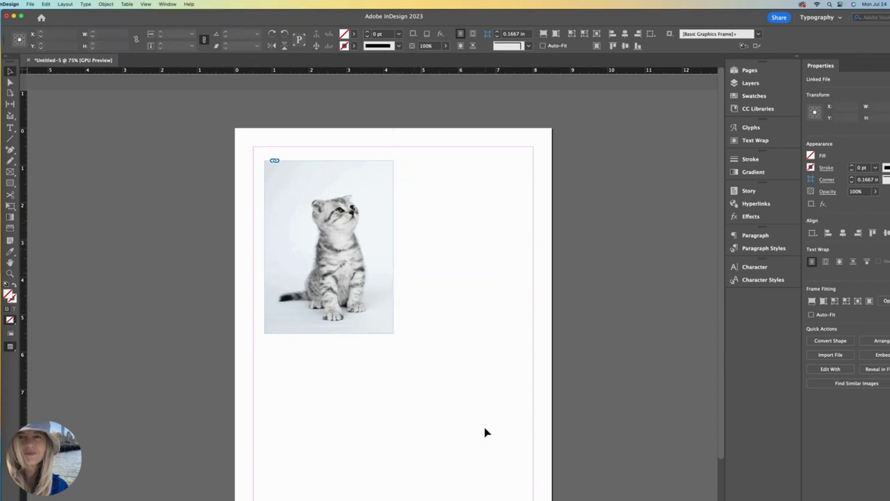
pyautogui.click(353, 297)
# Undo to the oversized kitten, then scale photo and frame together to 4.3652 × 3.4989 in
pyautogui.press('super+z')
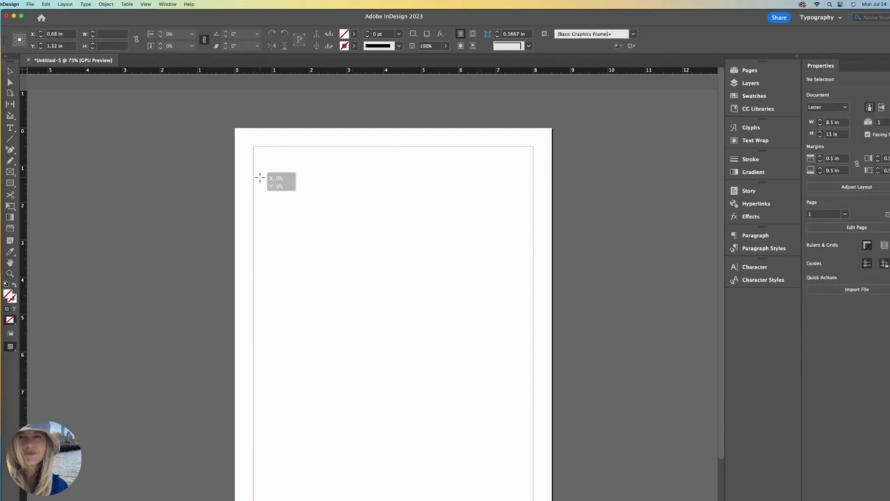
pyautogui.press('super+minus')
pyautogui.press('super+minus')
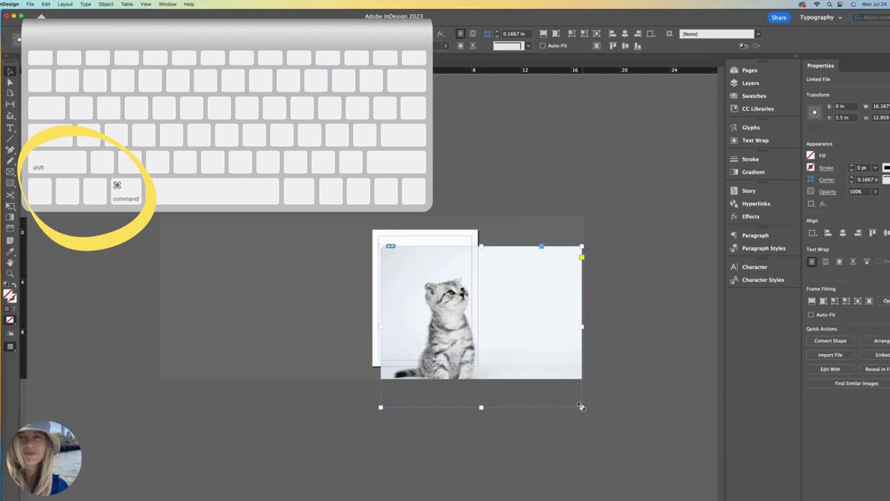
pyautogui.moveTo(582, 408); pyautogui.dragTo(467, 298)
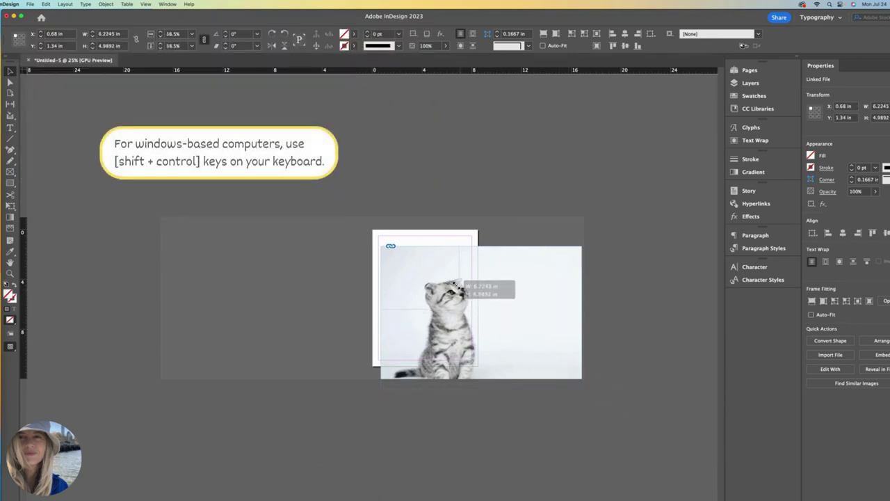
pyautogui.moveTo(453, 285); pyautogui.dragTo(435, 257)
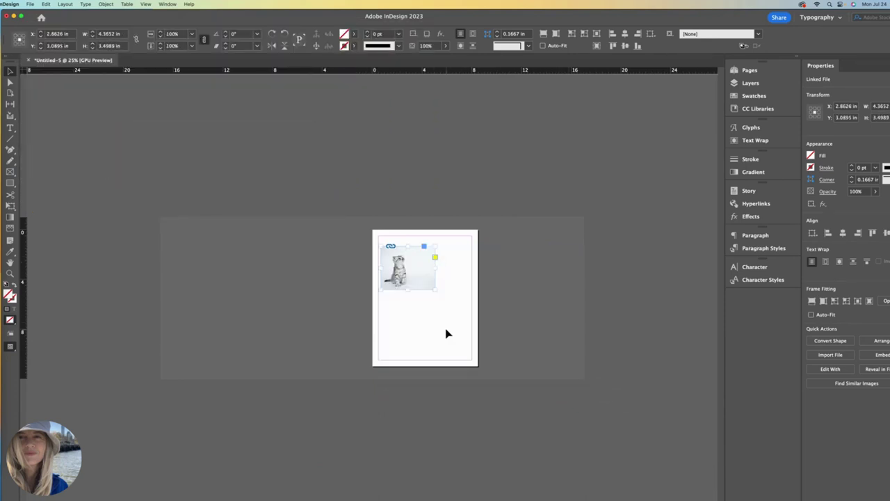